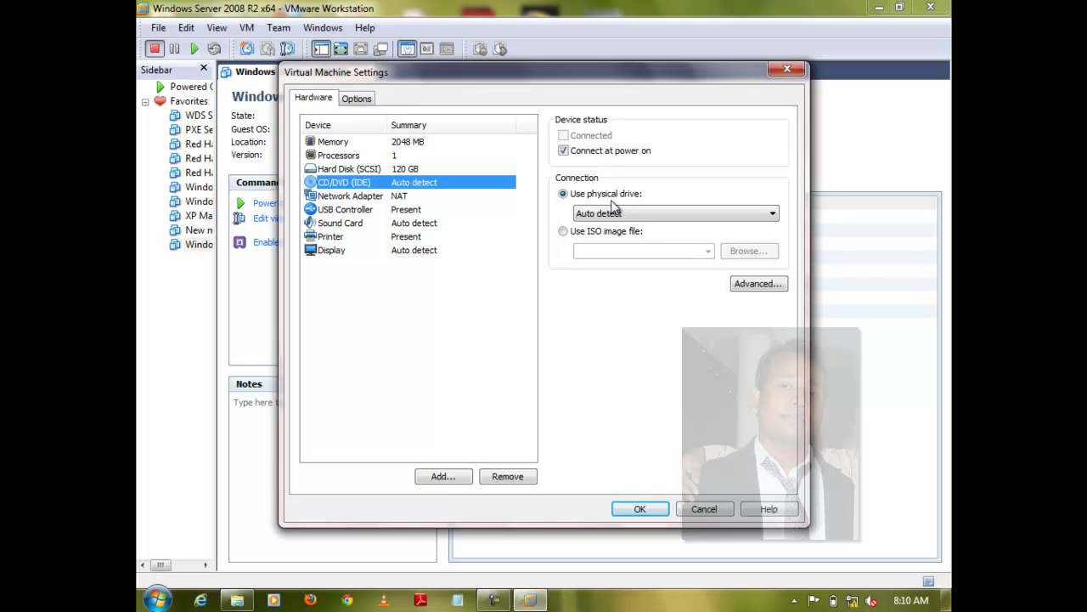
# Check the host computer's optical drive letters in the Computer window, then return to the virtual machine settings
pyautogui.click(629, 212)
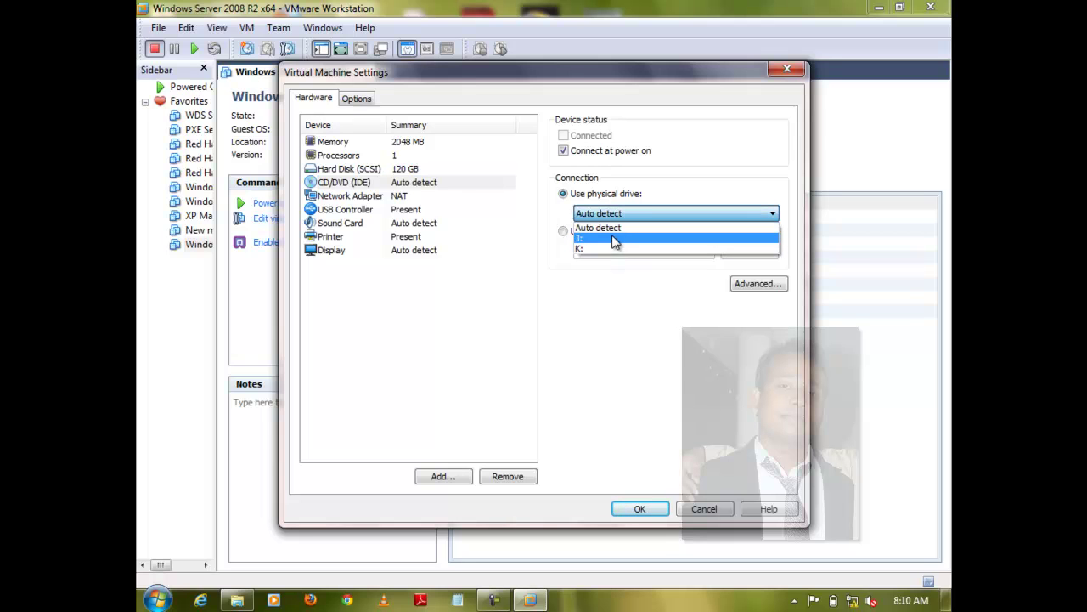
pyautogui.click(156, 600)
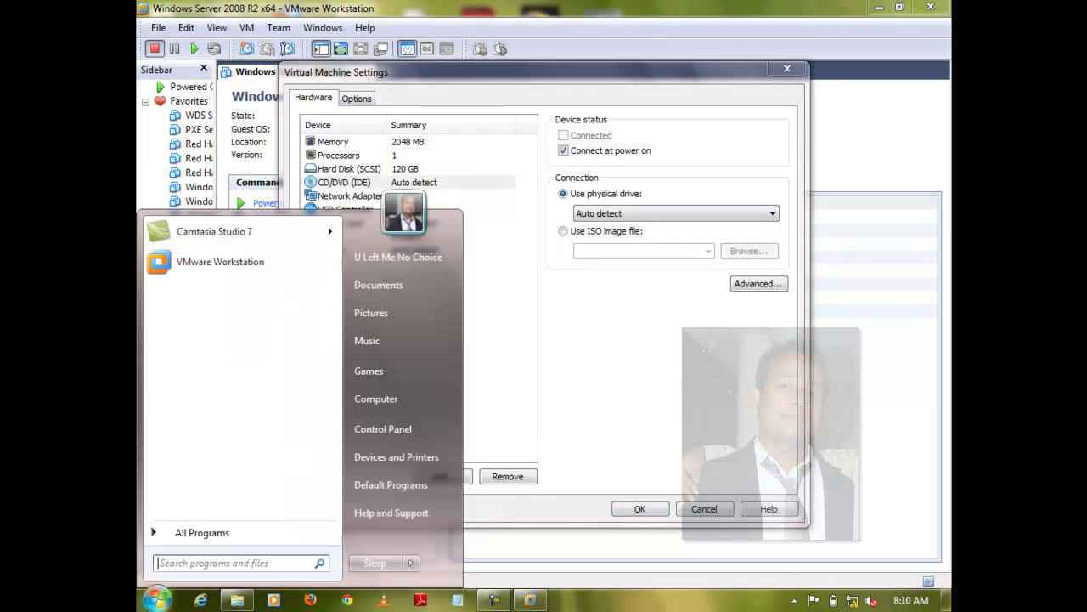
pyautogui.click(385, 390)
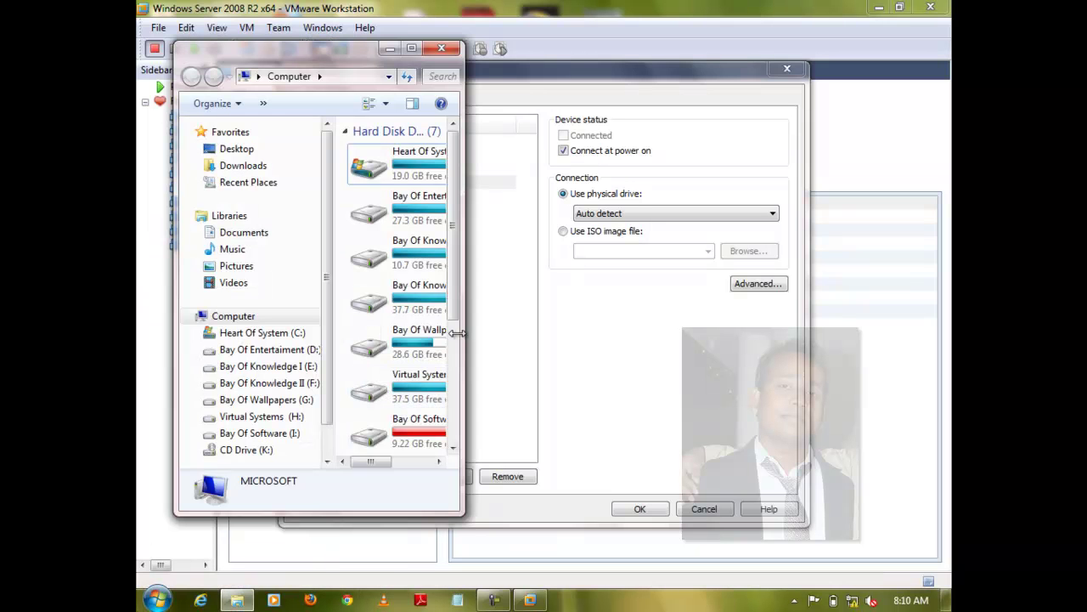
pyautogui.click(413, 49)
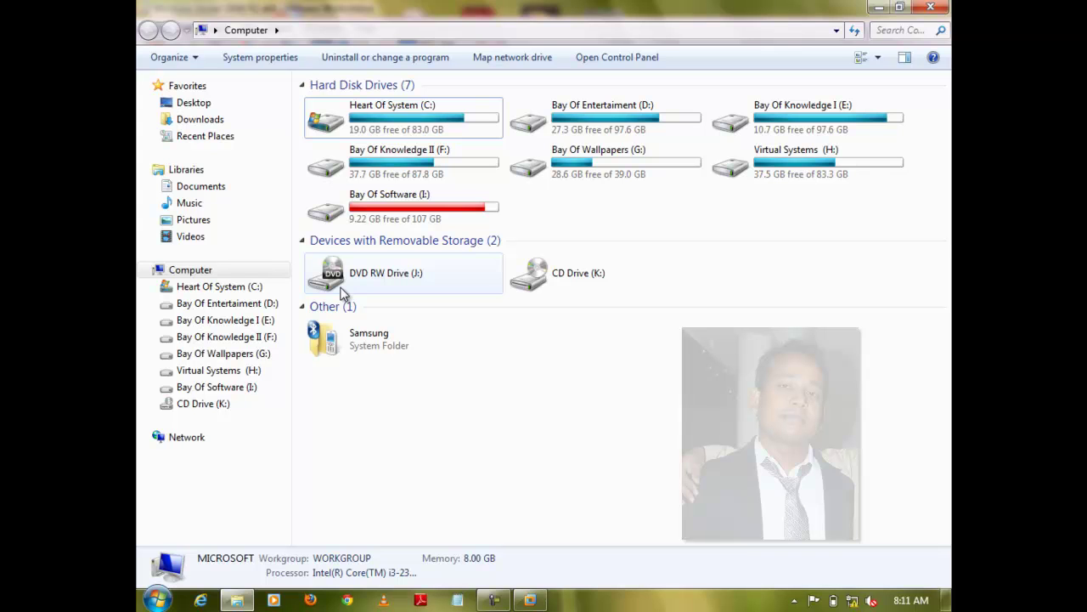
pyautogui.click(879, 8)
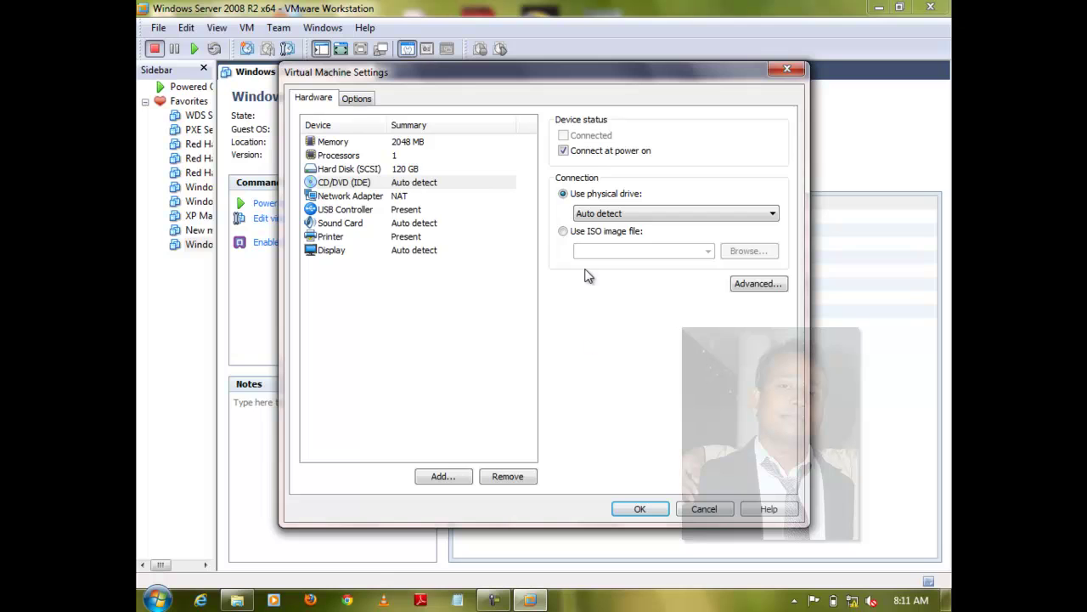
# Set the virtual CD/DVD drive to use physical drive J:
pyautogui.click(609, 219)
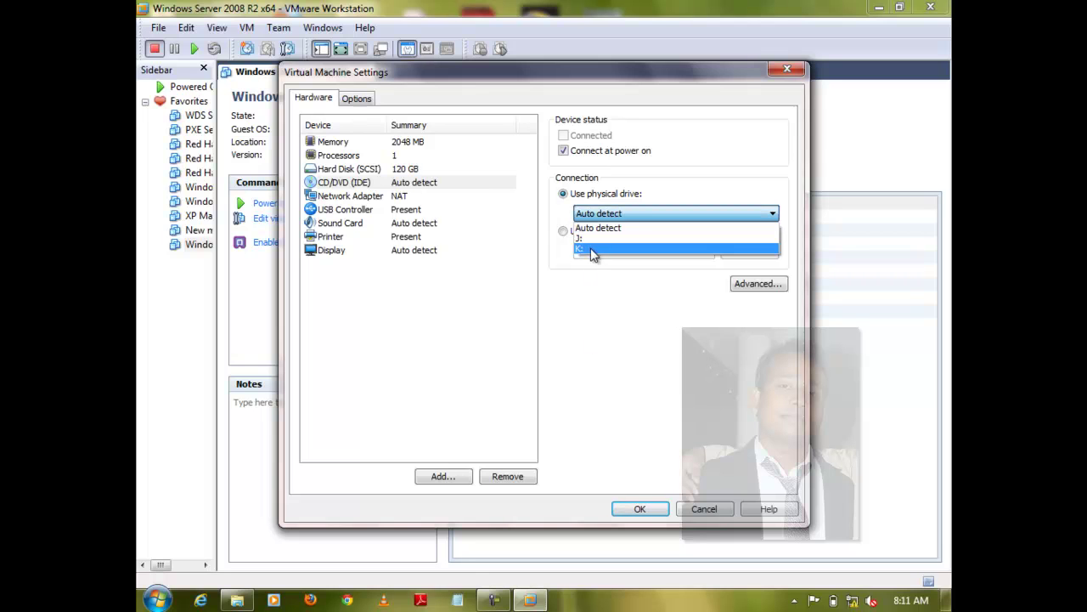
pyautogui.click(594, 240)
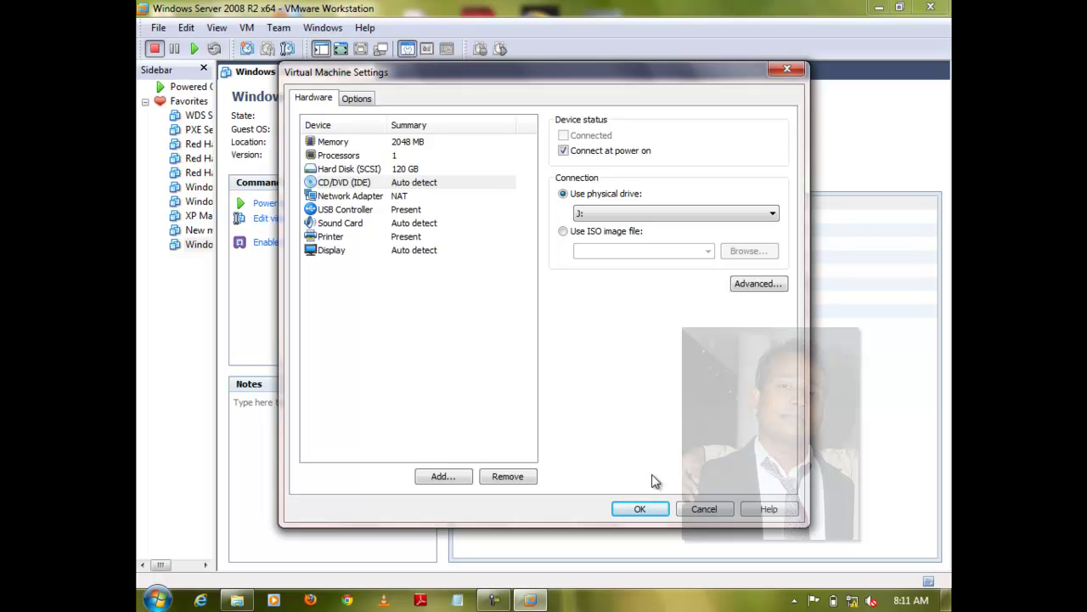
# Switch the CD/DVD connection to an ISO image file and browse to the Bay Of Software (I:) drive
pyautogui.click(594, 237)
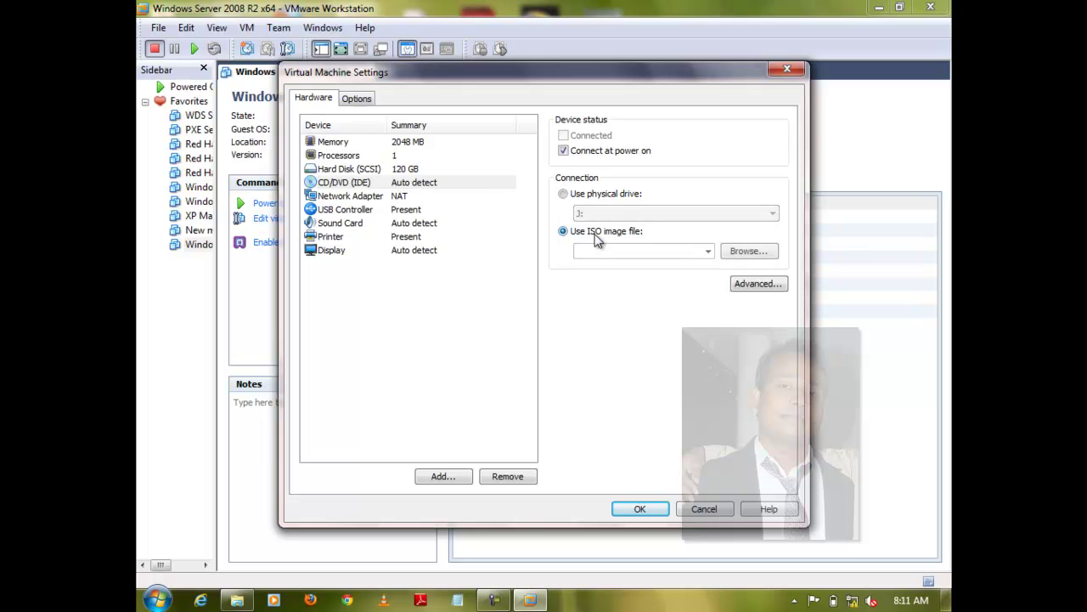
pyautogui.click(747, 251)
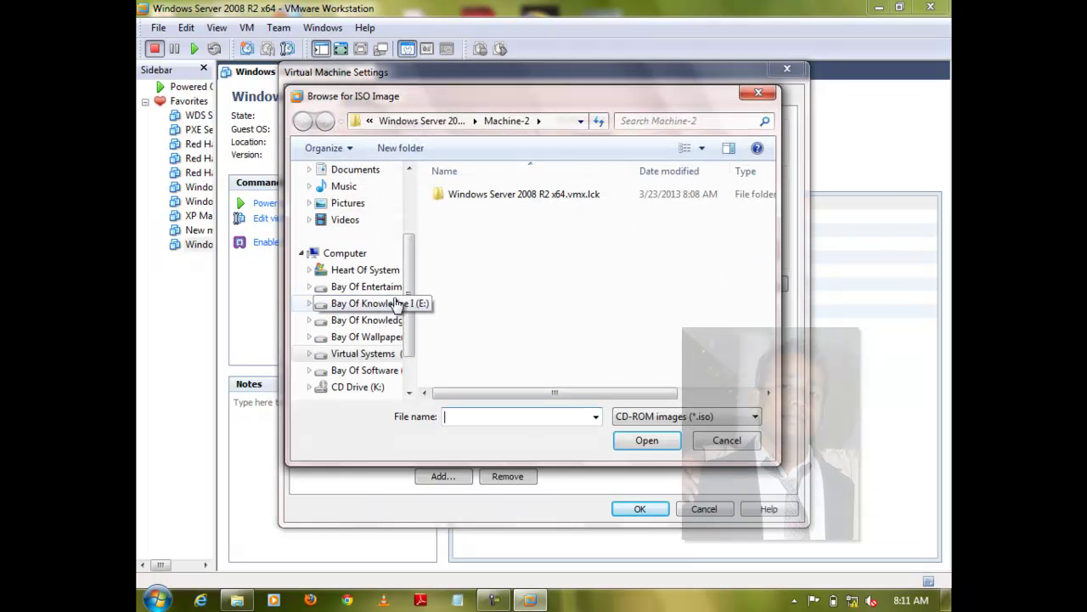
pyautogui.scroll(-1, 408, 298)
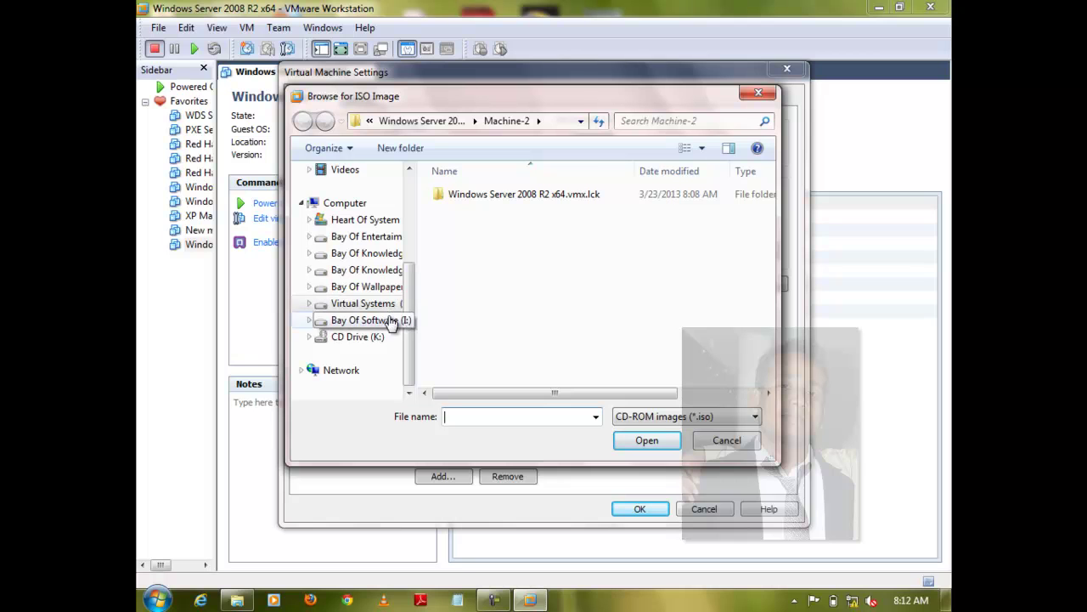
pyautogui.click(391, 323)
# Load the "Windows Server 2008 R2 ISO" image into the CD/DVD drive and save the virtual machine settings
pyautogui.click(473, 294)
pyautogui.write('win')
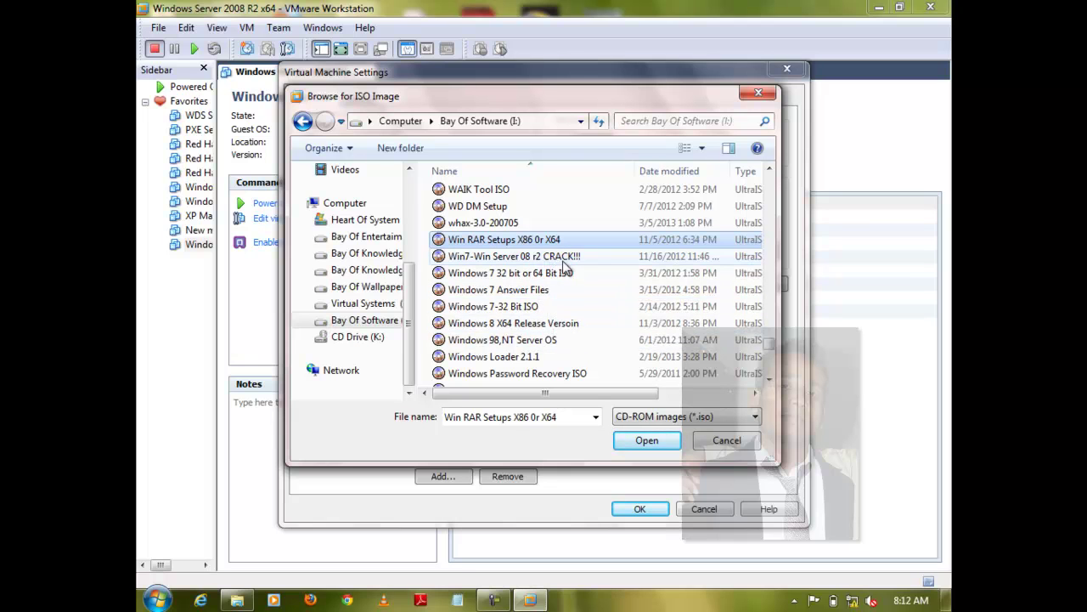
pyautogui.click(768, 380)
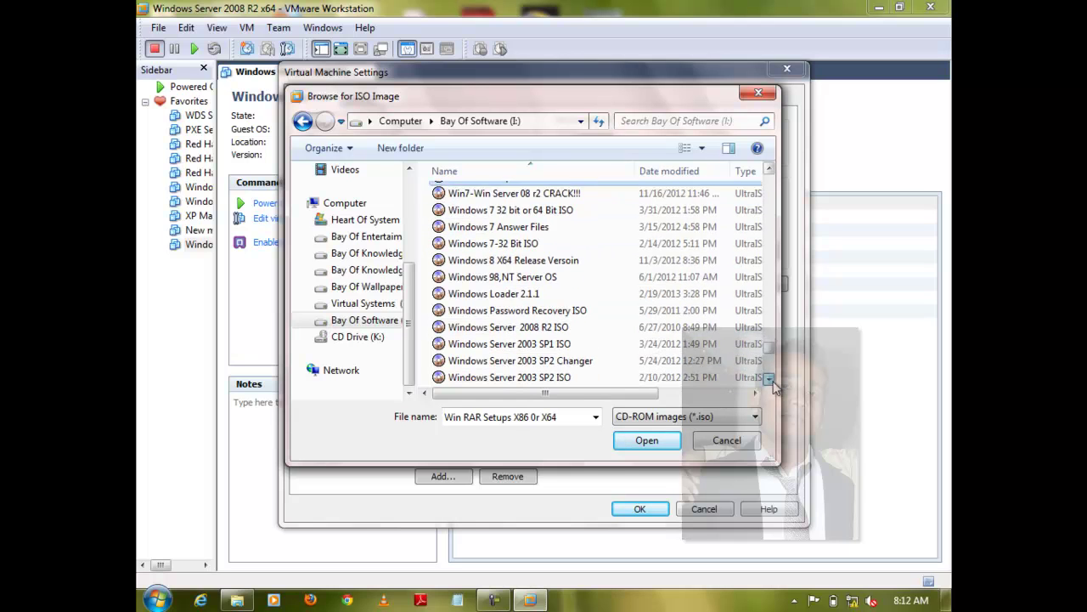
pyautogui.click(768, 379)
pyautogui.click(769, 380)
pyautogui.click(769, 380)
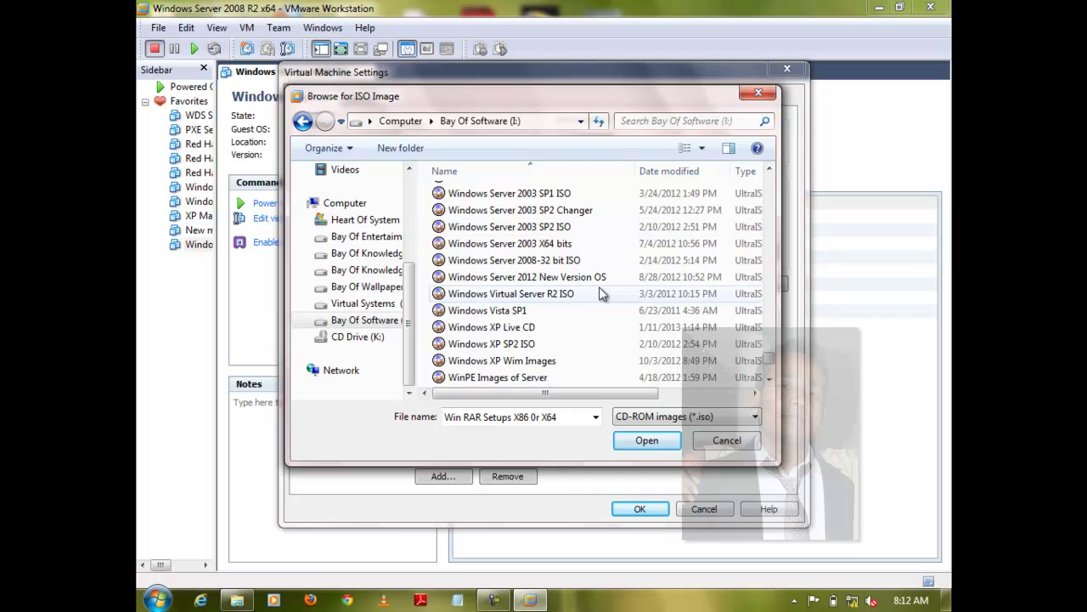
pyautogui.click(769, 378)
pyautogui.click(769, 378)
pyautogui.click(769, 378)
pyautogui.click(769, 378)
pyautogui.click(769, 378)
pyautogui.click(769, 378)
pyautogui.click(769, 378)
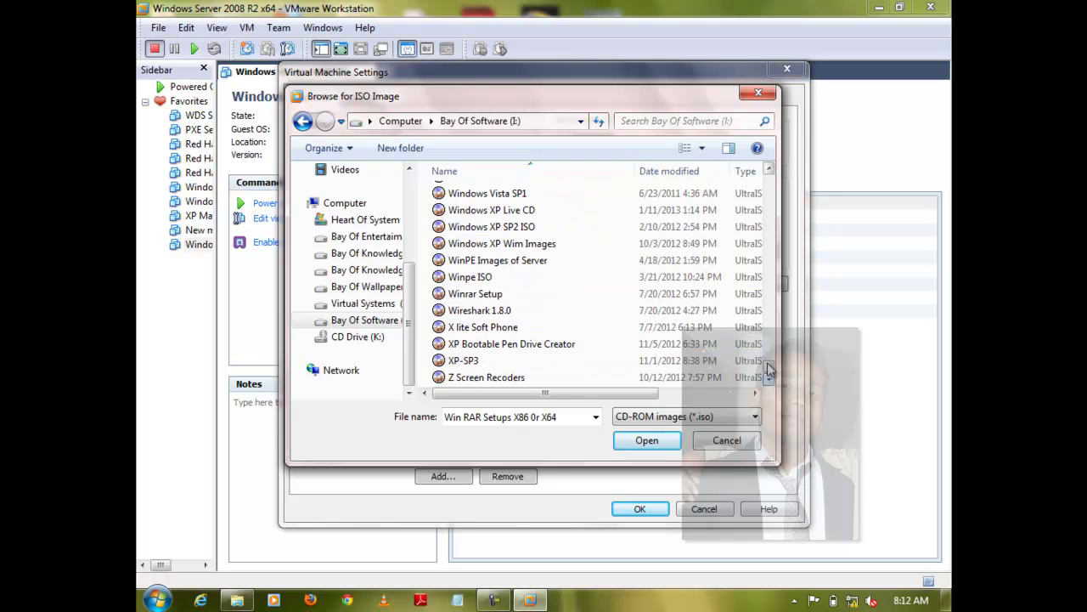
pyautogui.click(769, 170)
pyautogui.click(769, 169)
pyautogui.click(769, 170)
pyautogui.click(768, 170)
pyautogui.click(768, 170)
pyautogui.click(769, 170)
pyautogui.click(769, 170)
pyautogui.click(769, 170)
pyautogui.click(769, 170)
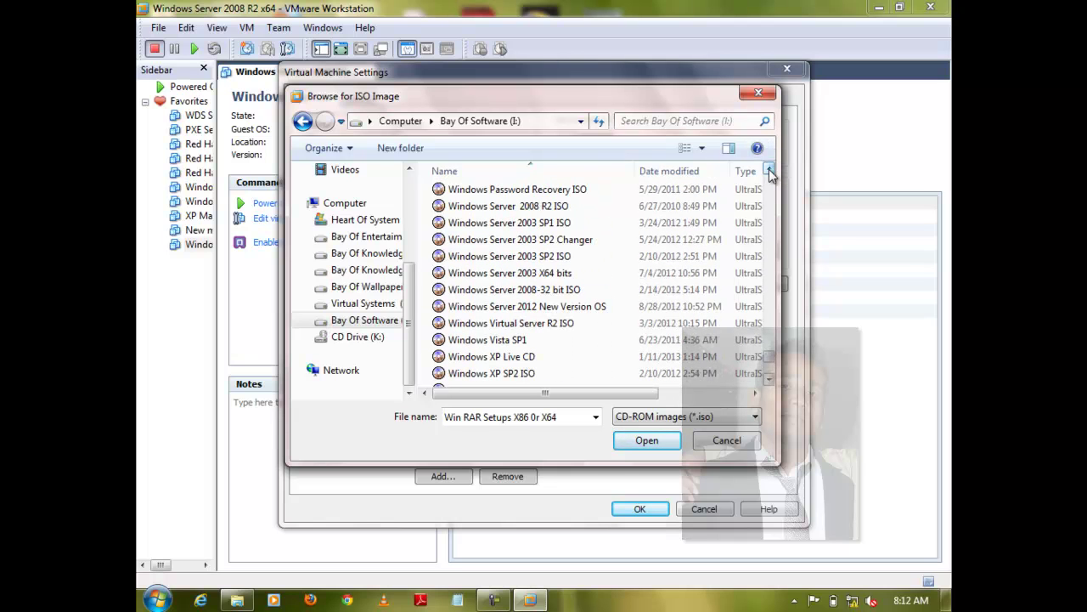
pyautogui.click(561, 207)
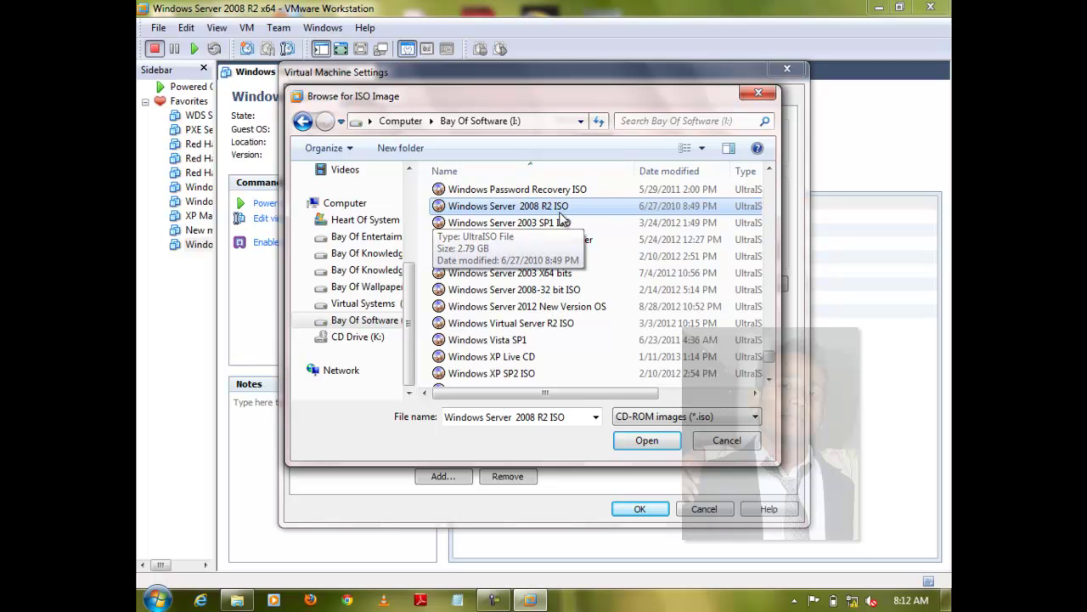
pyautogui.click(656, 450)
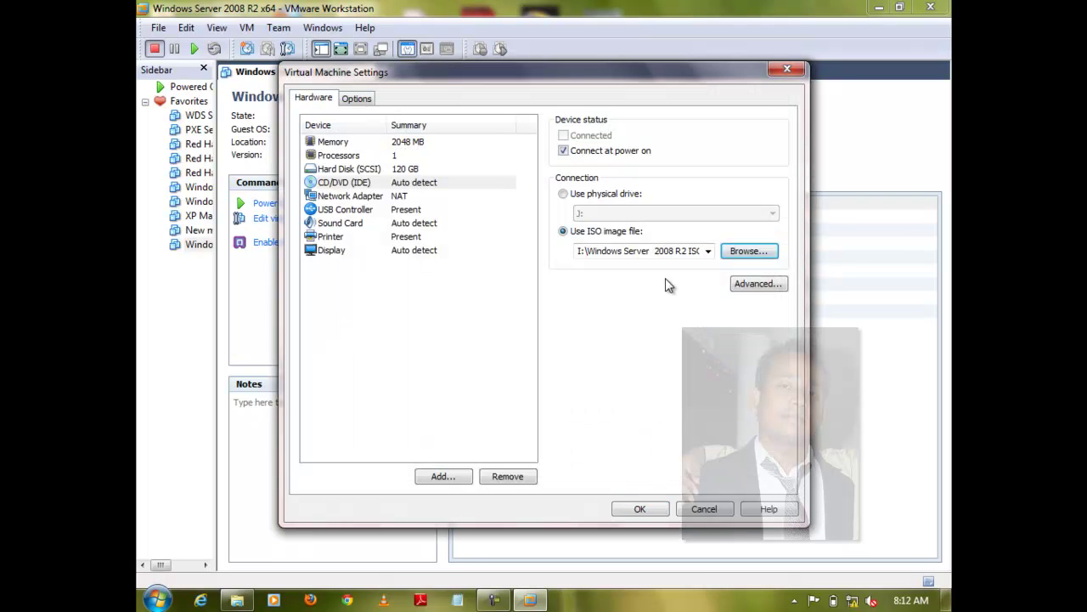
pyautogui.click(644, 509)
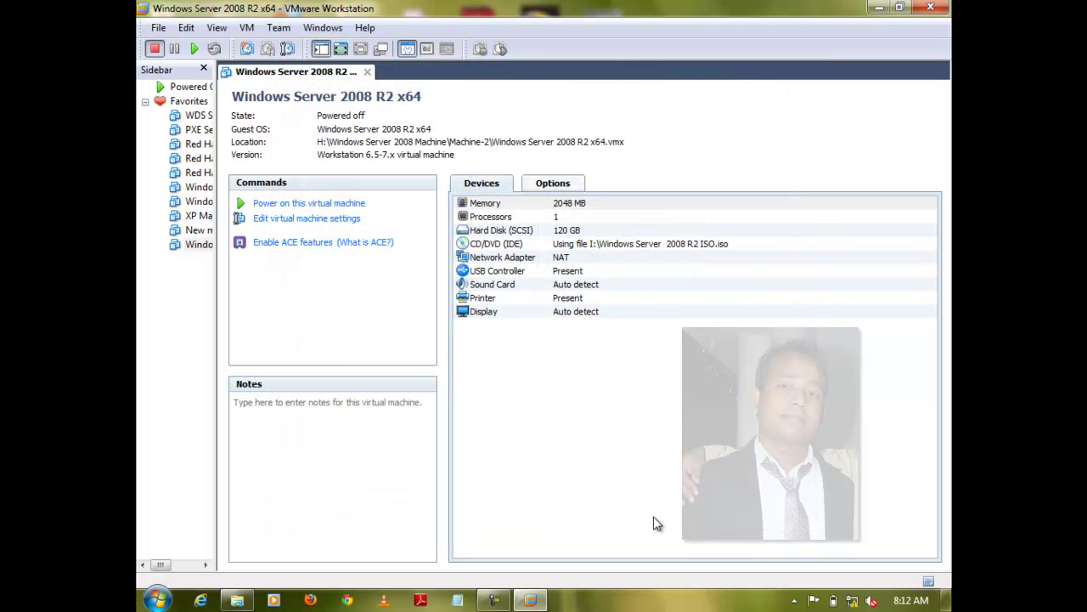
# Power on the Windows Server 2008 R2 x64 virtual machine, dismiss the installation hint and show the machine in full screen
pyautogui.click(302, 205)
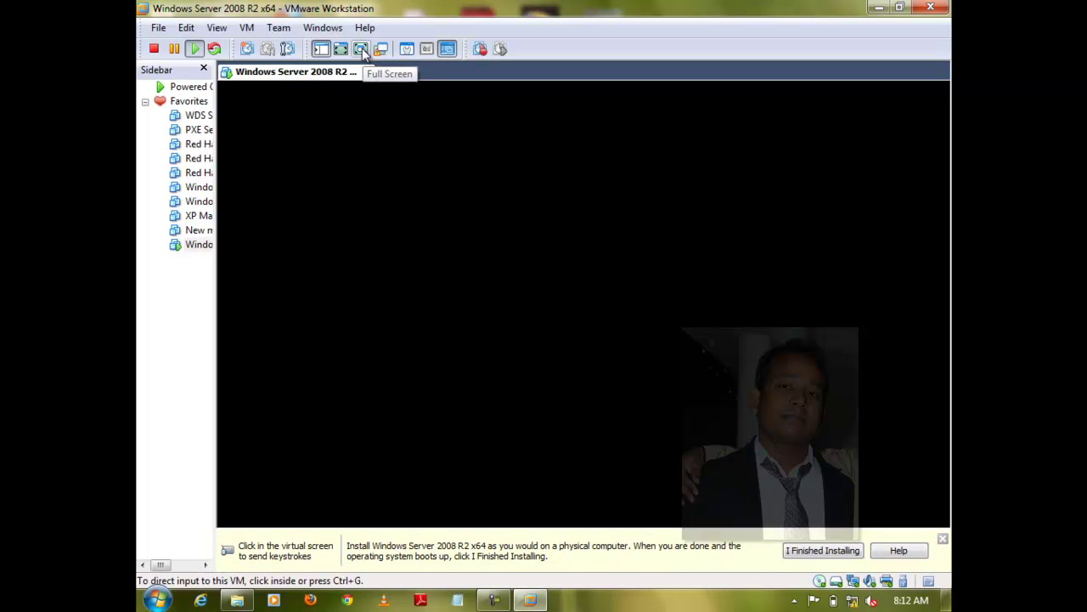
pyautogui.click(822, 550)
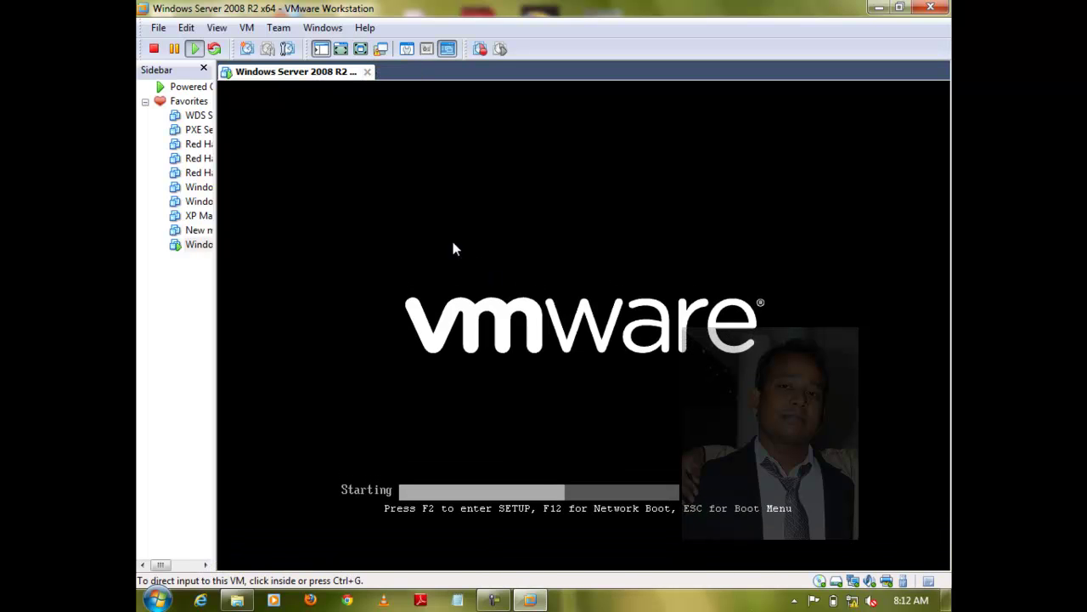
pyautogui.click(362, 48)
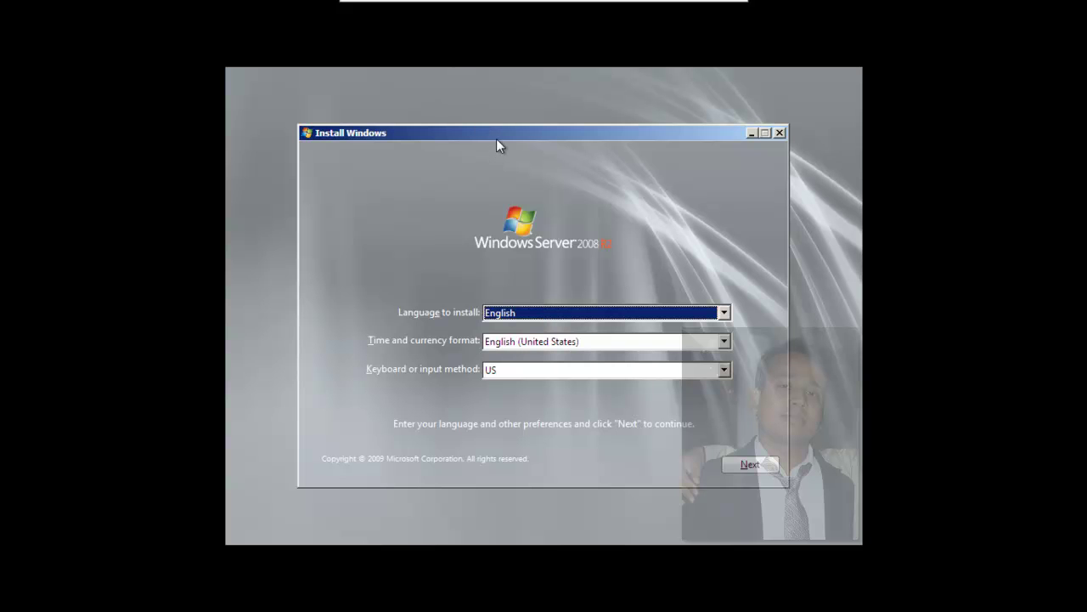
# Accept English with the English (United States) format and US keyboard, and start the Windows installation
pyautogui.moveTo(496, 138); pyautogui.dragTo(471, 104)
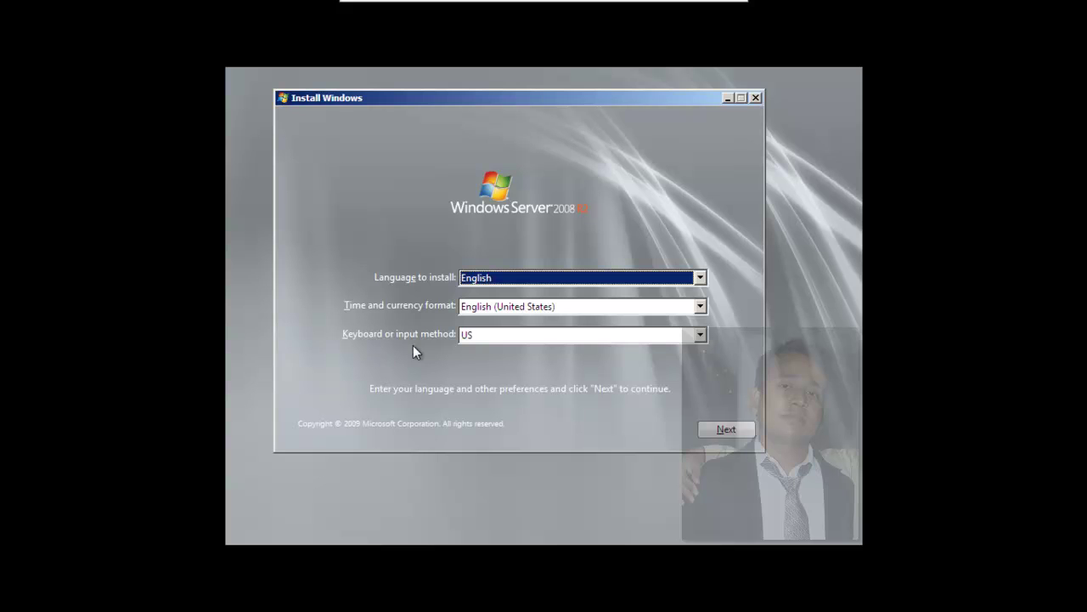
pyautogui.click(727, 430)
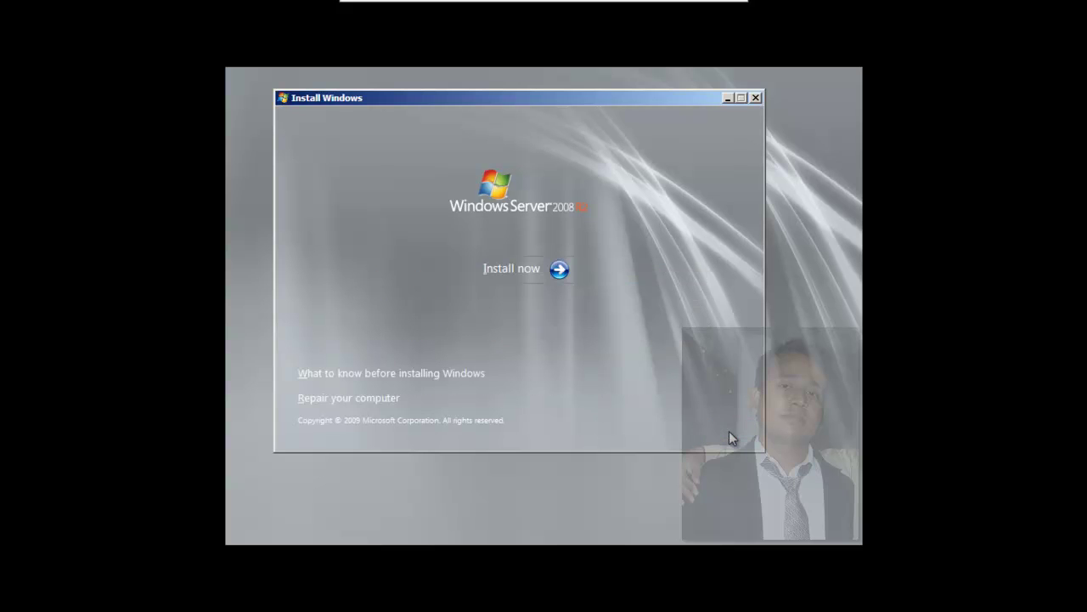
pyautogui.click(544, 270)
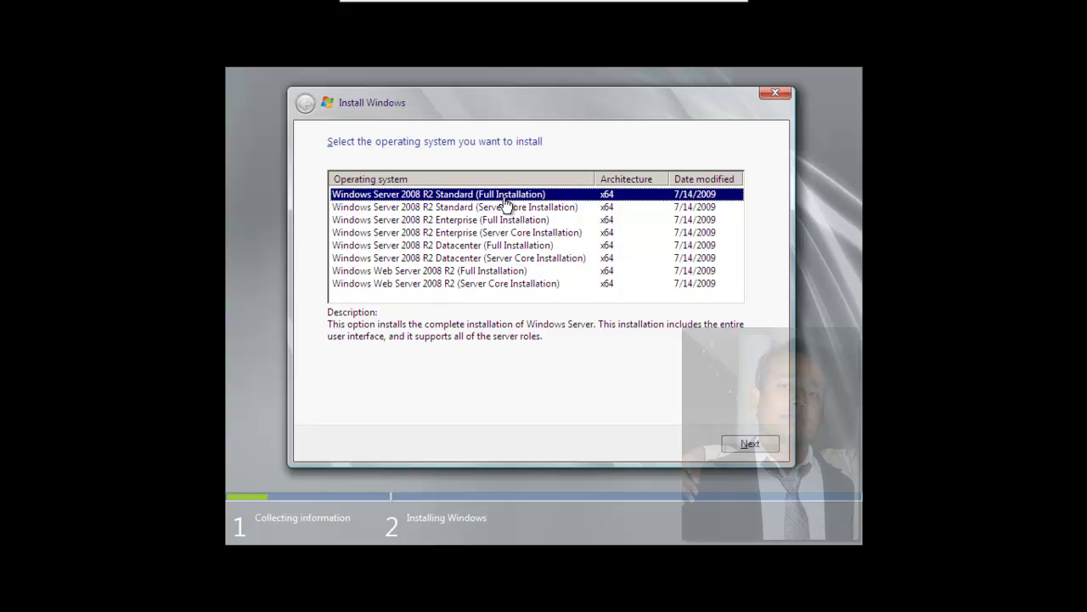
# Examine the descriptions of the Standard, Enterprise, Datacenter and Web Server editions, comparing full and Server Core installations
pyautogui.press('Down')
pyautogui.press('Down')
pyautogui.press('Down')
pyautogui.press('Down')
pyautogui.press('Up')
pyautogui.press('Up')
pyautogui.press('Up')
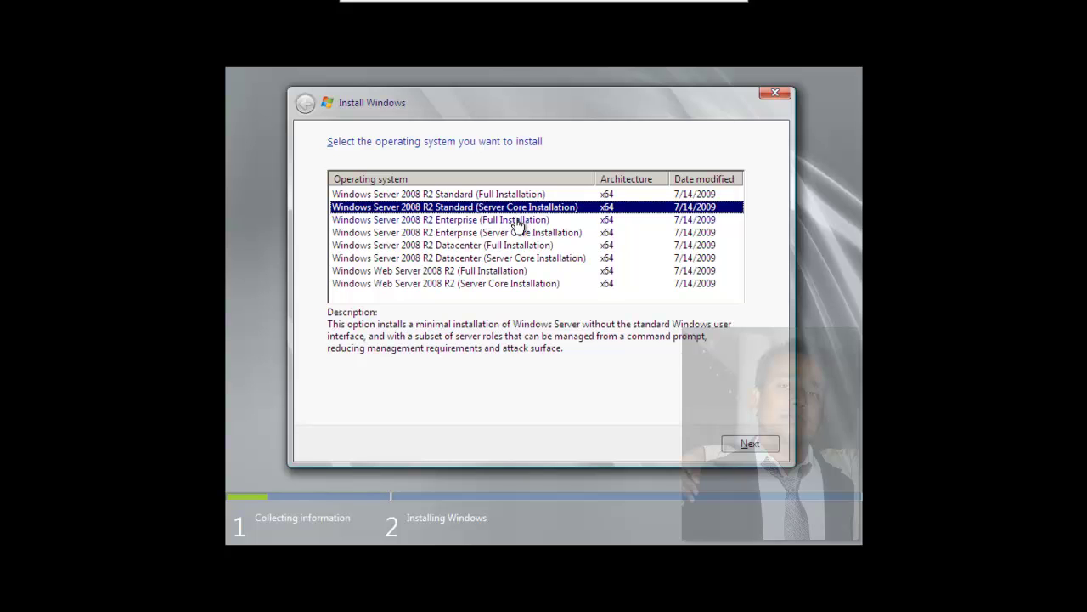
pyautogui.click(520, 220)
pyautogui.click(518, 232)
pyautogui.click(518, 259)
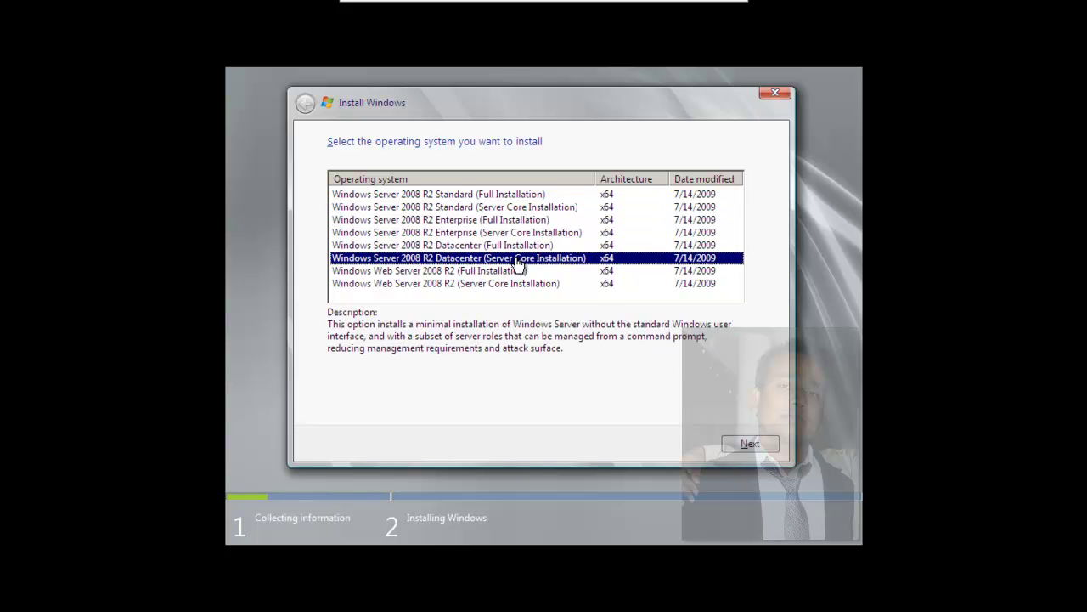
pyautogui.click(516, 271)
pyautogui.click(514, 285)
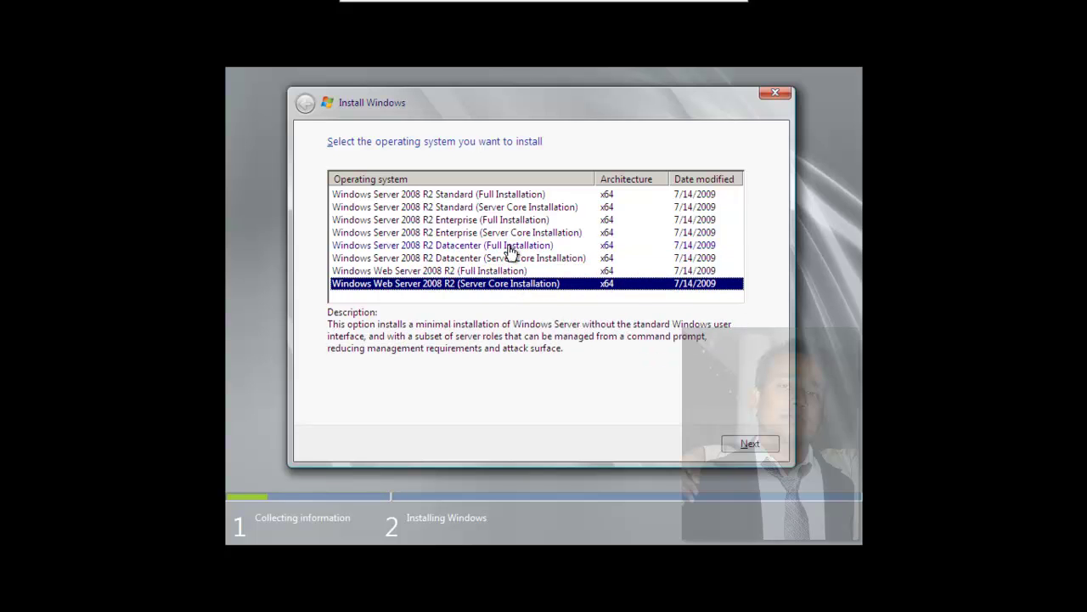
# Choose Windows Server 2008 R2 Enterprise (Full Installation) and accept the license terms
pyautogui.click(509, 221)
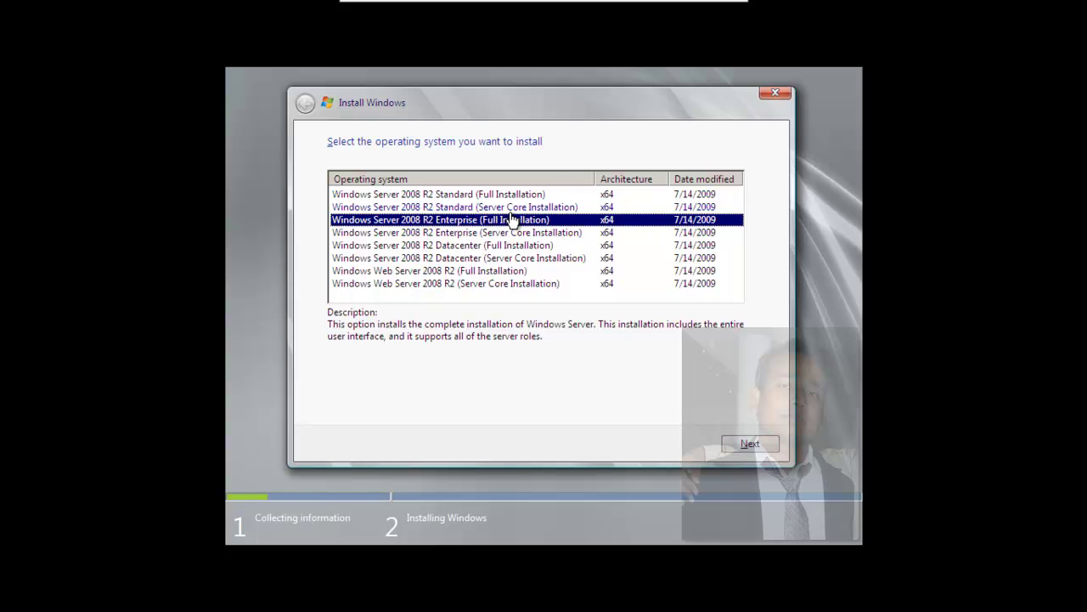
pyautogui.click(750, 445)
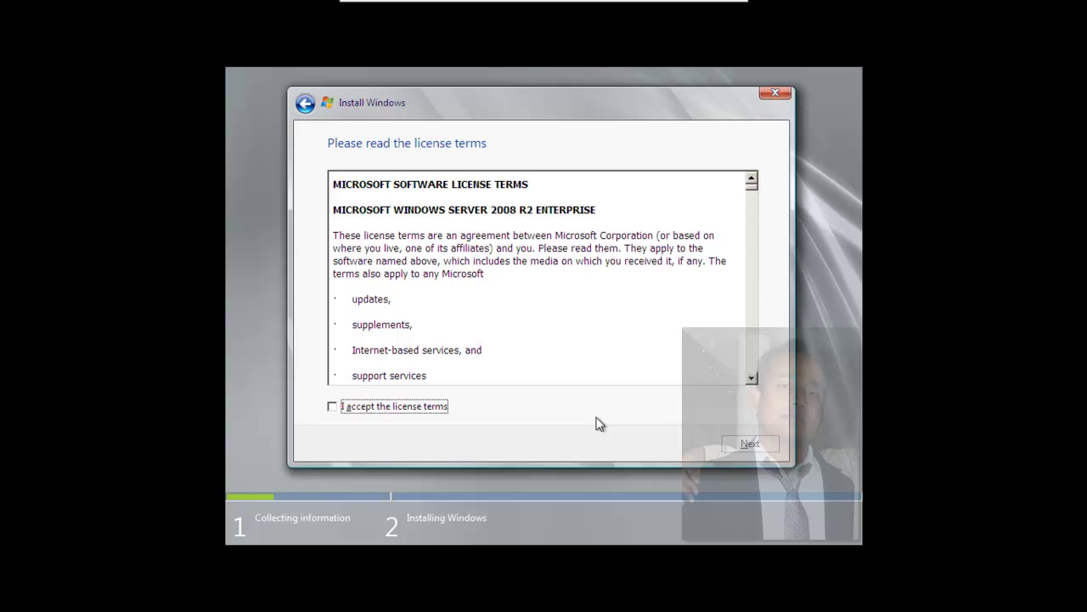
pyautogui.click(383, 409)
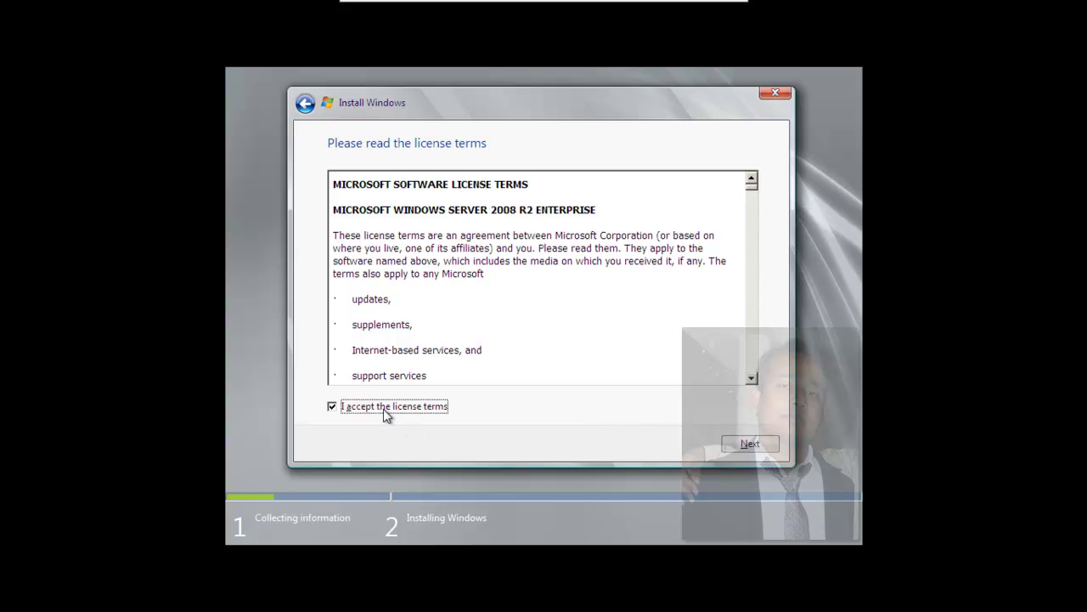
pyautogui.click(758, 449)
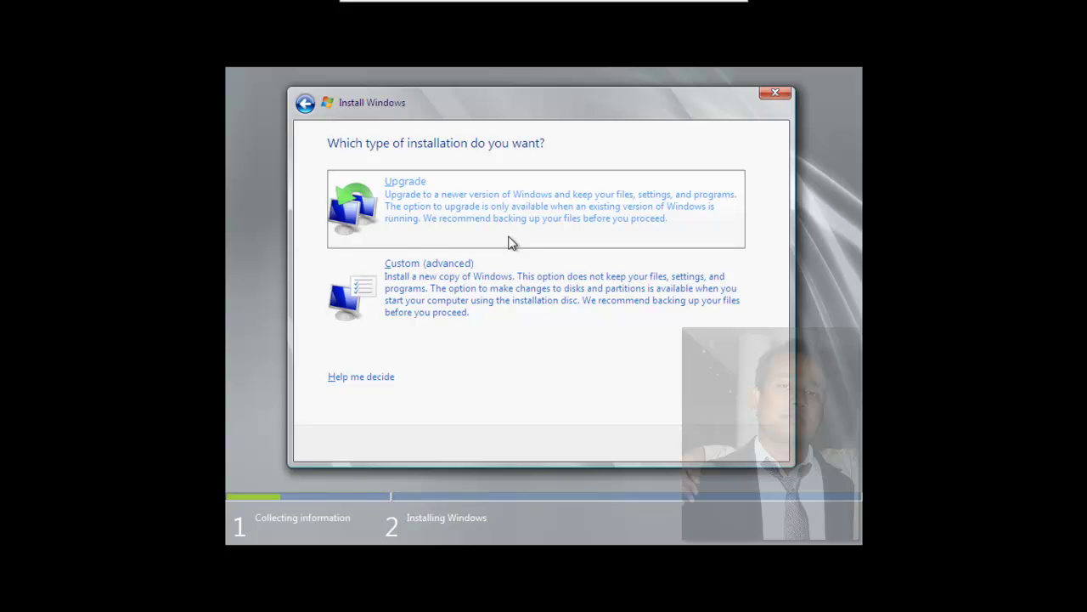
# Choose the Custom (advanced) installation and start installing Windows on Disk 0 Unallocated Space
pyautogui.click(474, 290)
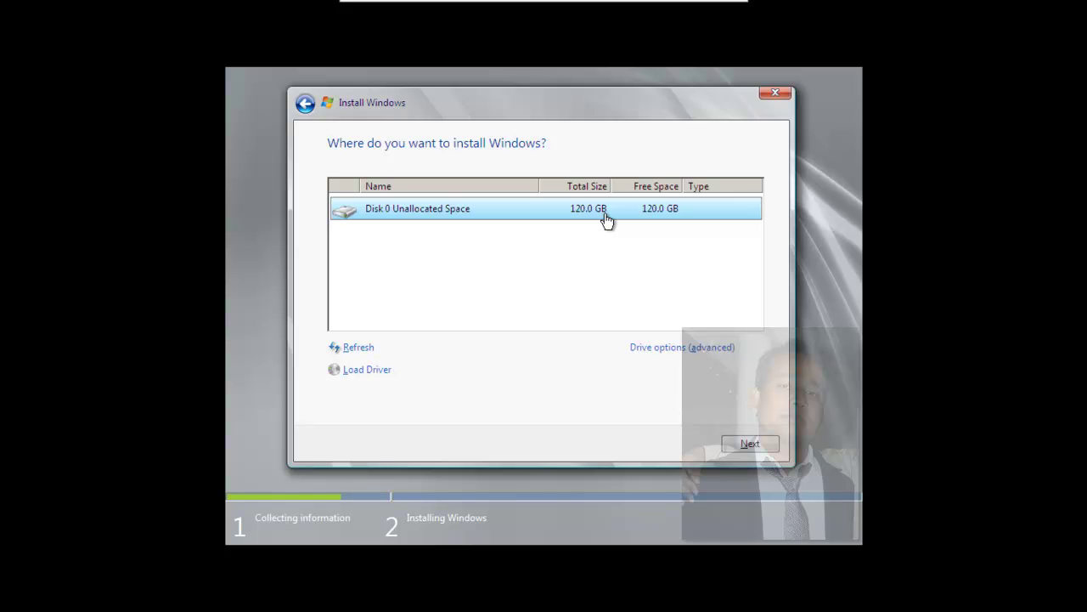
pyautogui.click(749, 442)
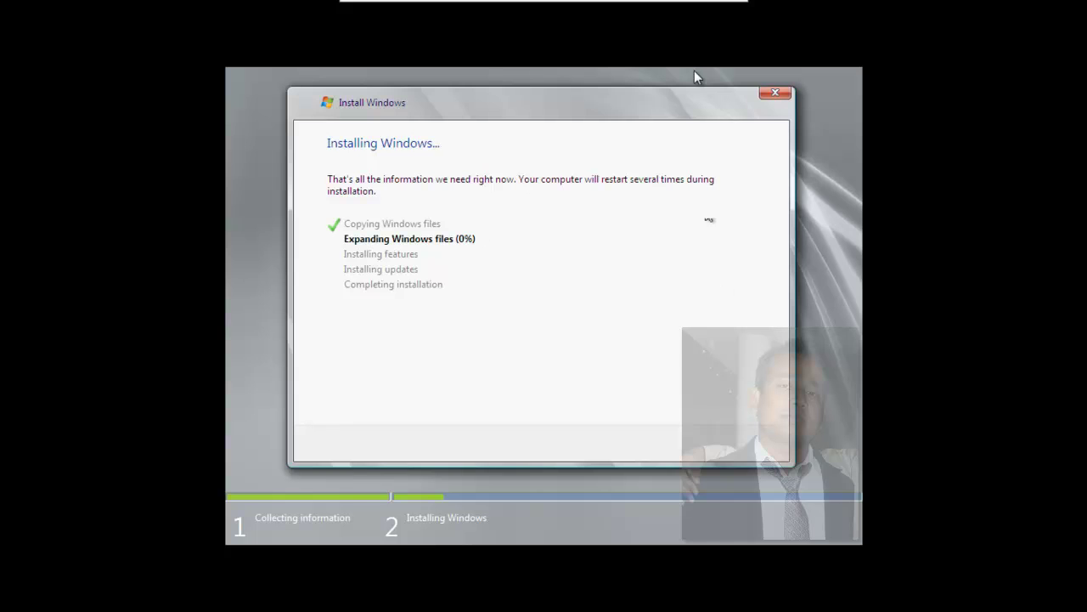
pyautogui.click(701, 7)
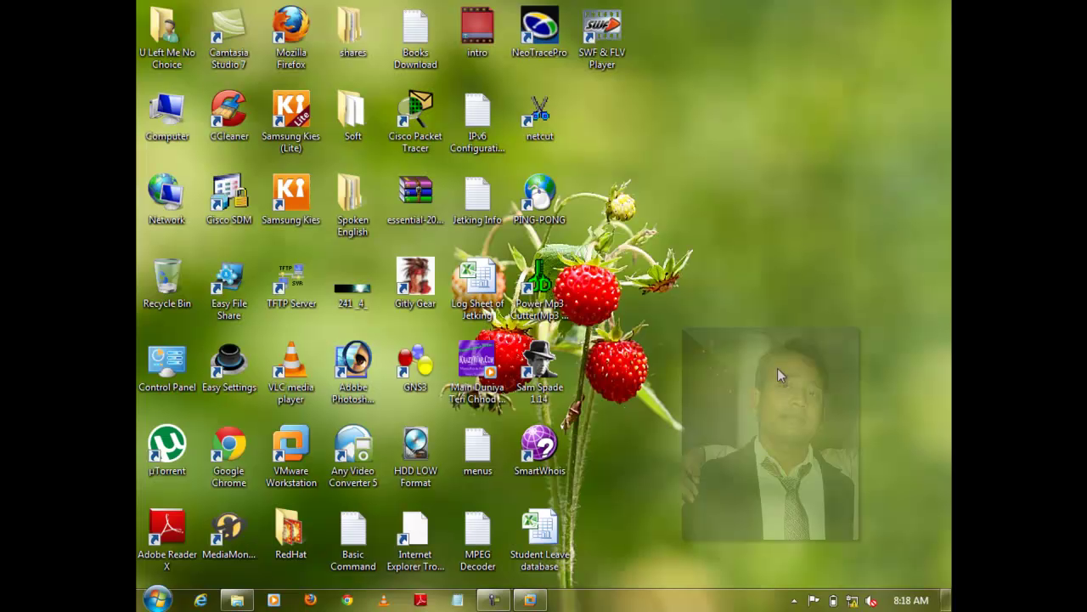
pyautogui.click(493, 599)
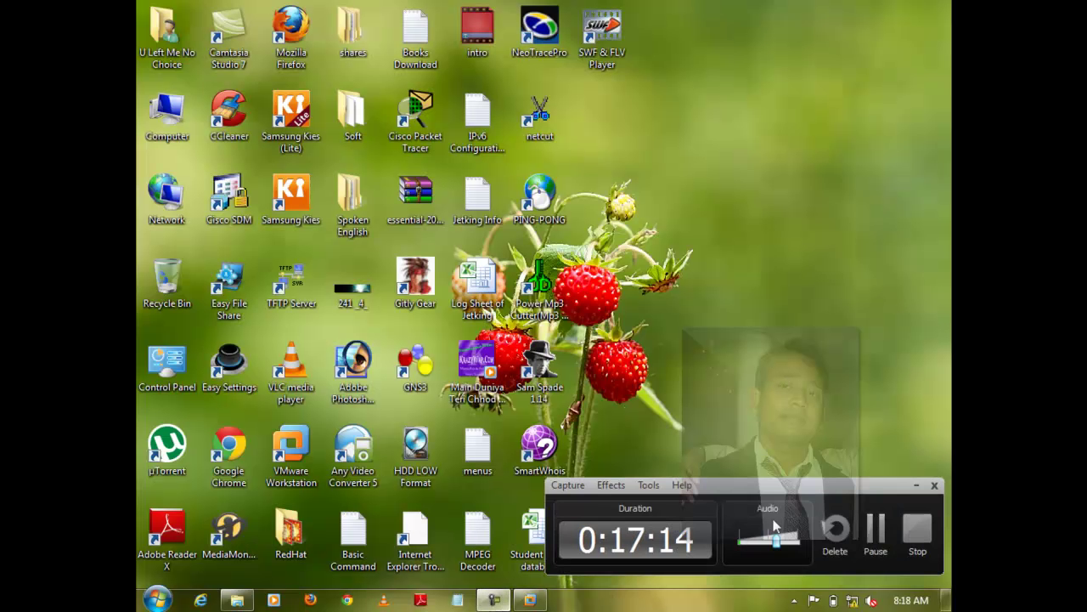
pyautogui.click(873, 530)
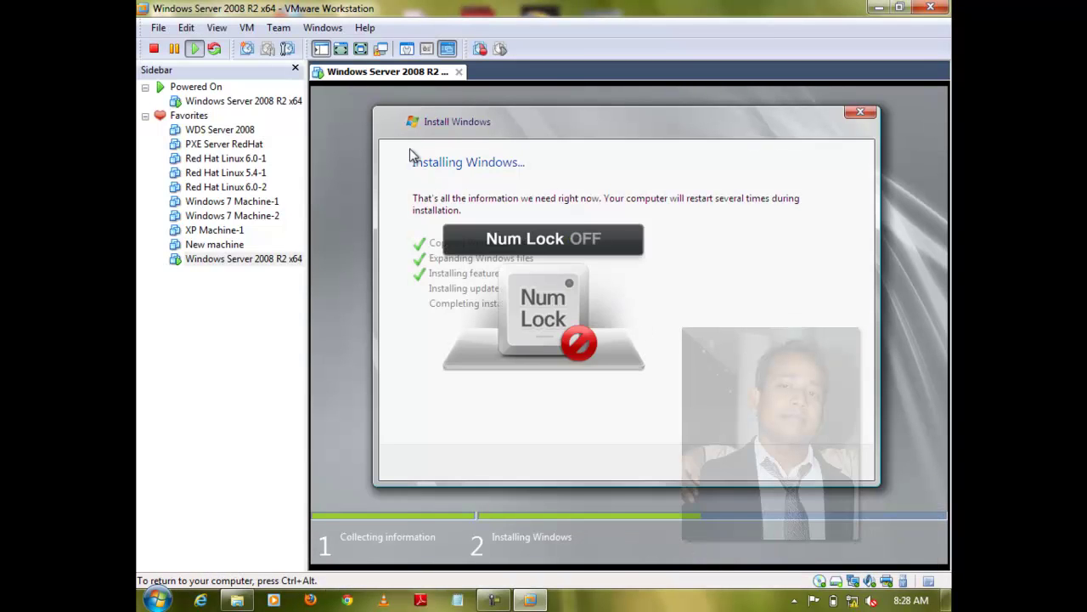
# Return the virtual machine to full screen to follow the Windows installation
pyautogui.click(360, 49)
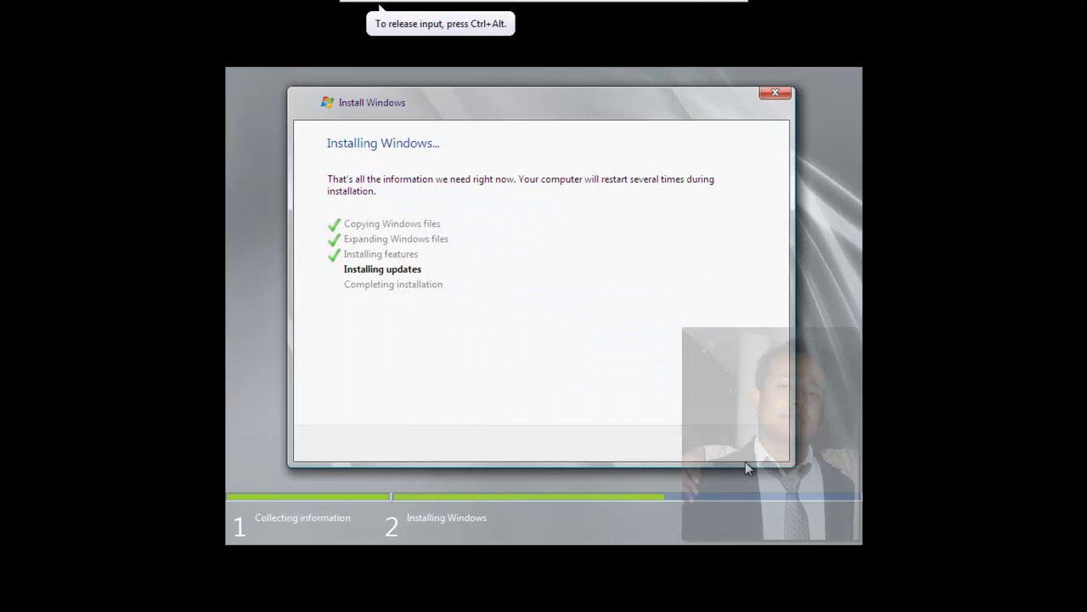